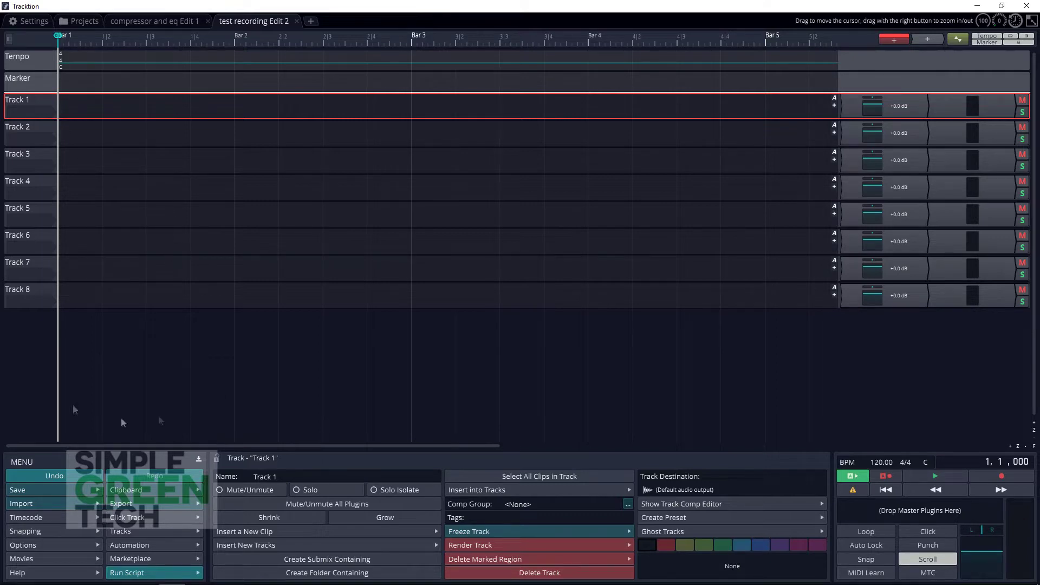
Step: Open Tracktion's Settings on the Audio Devices page
click(20, 24)
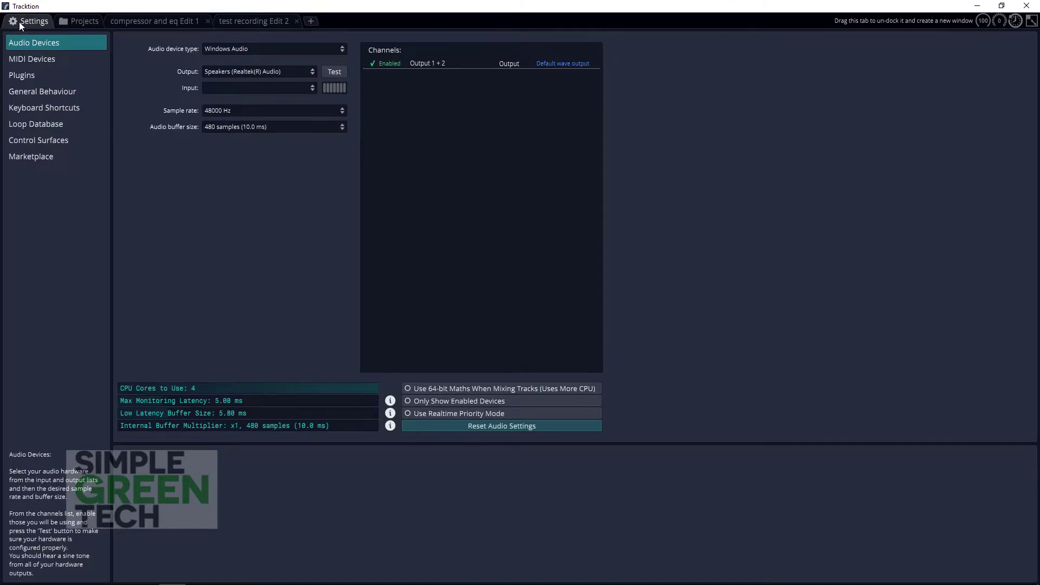
Step: Create an enabled virtual MIDI input named 'qwerty' under MIDI Devices
click(34, 61)
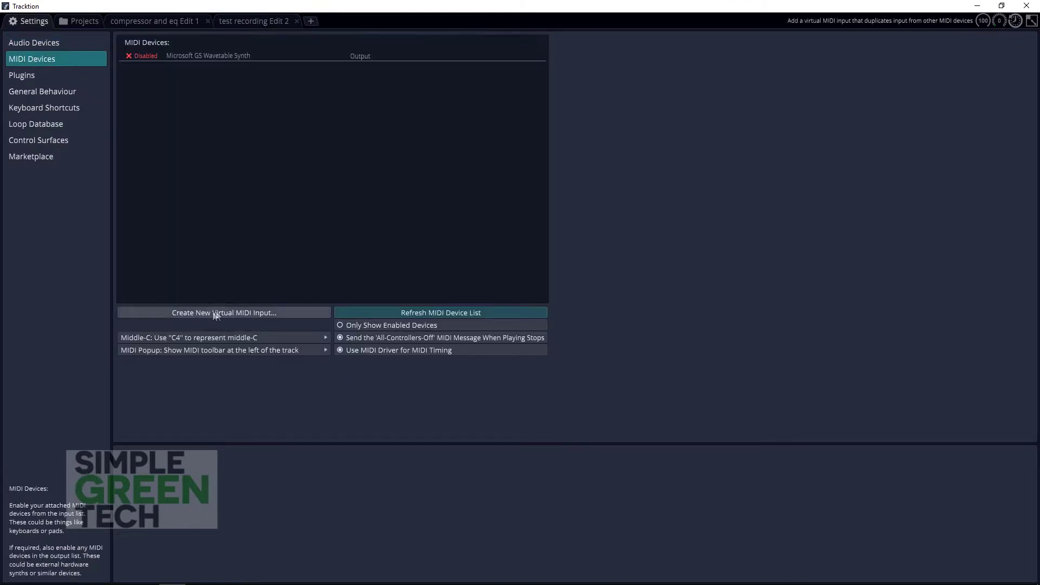
click(176, 313)
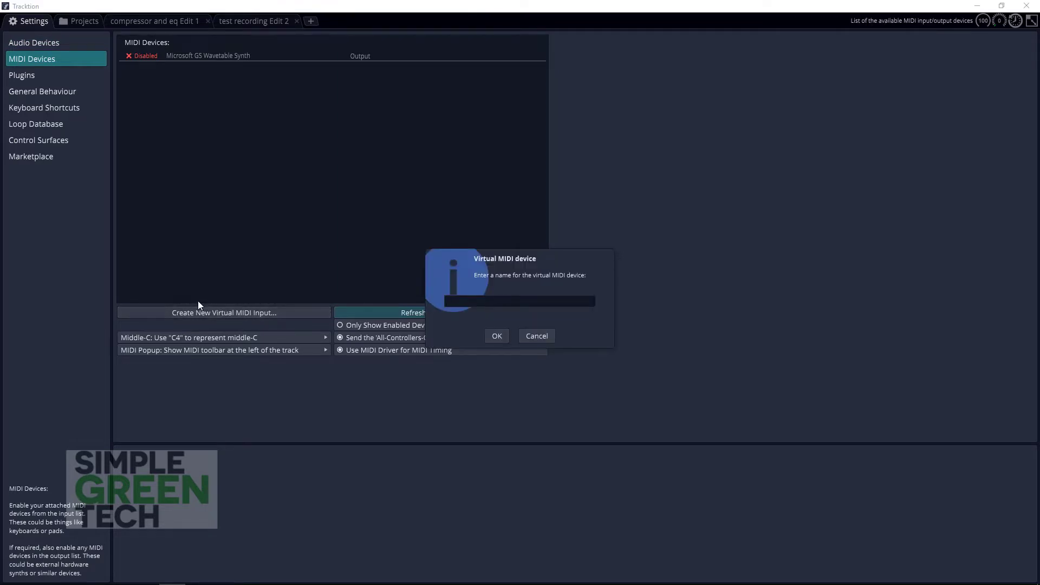
text(qwerty)
key(Return)
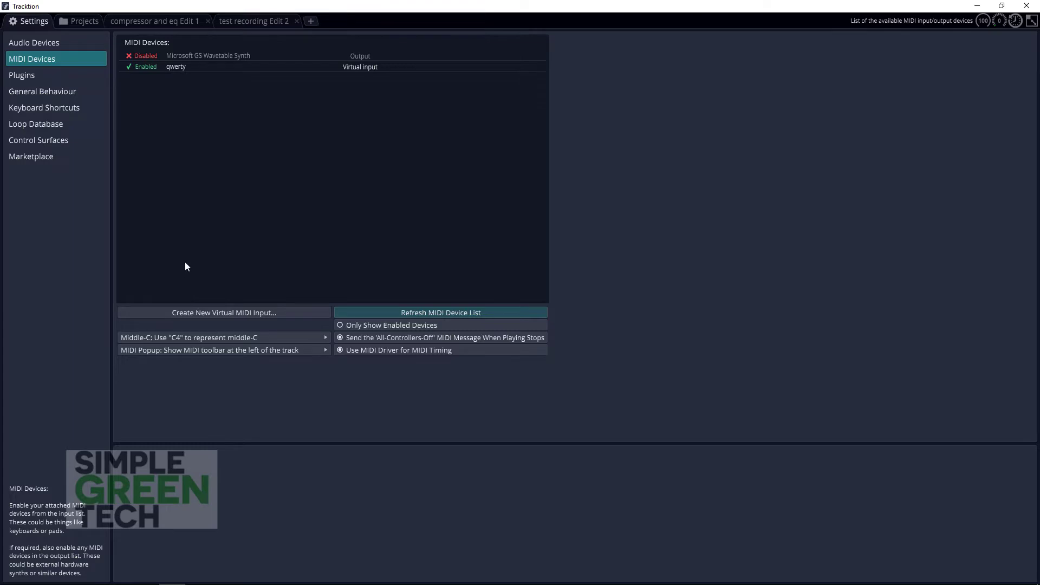
Step: In 'test recording Edit 2', load the VacuumPro_x64 instrument onto Track 1
click(237, 22)
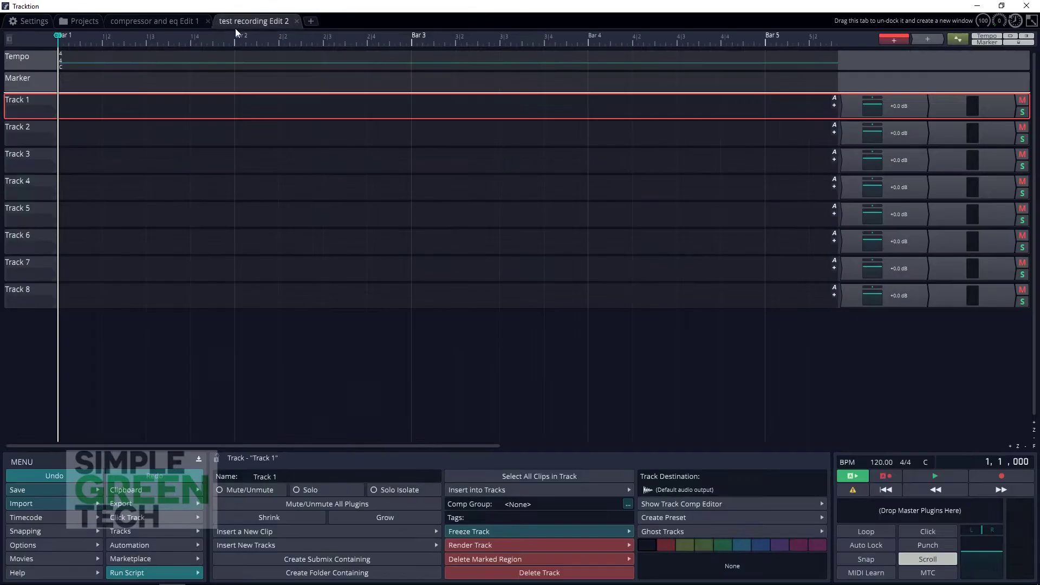
double_click(41, 98)
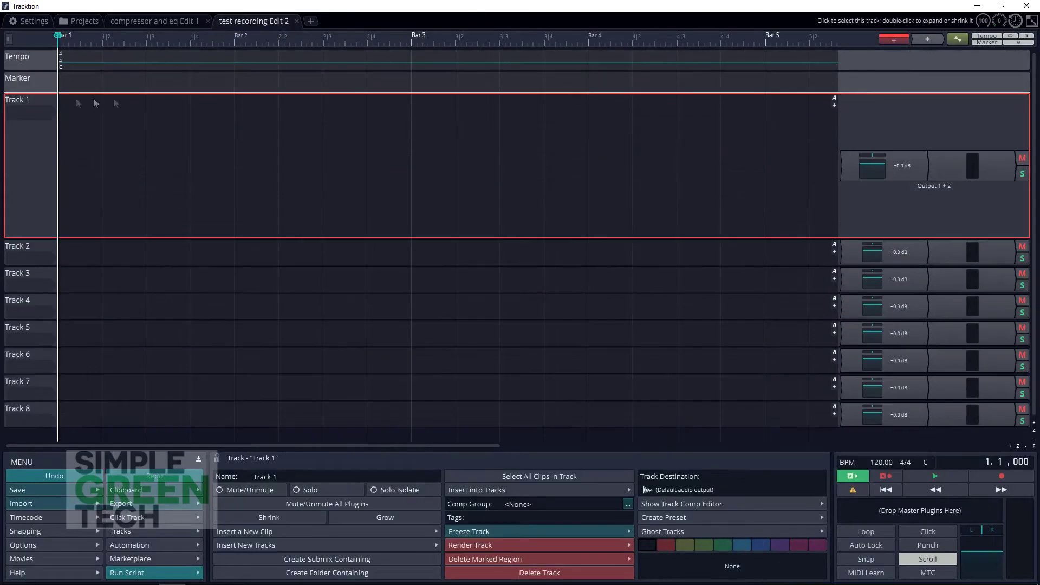
right_click(855, 166)
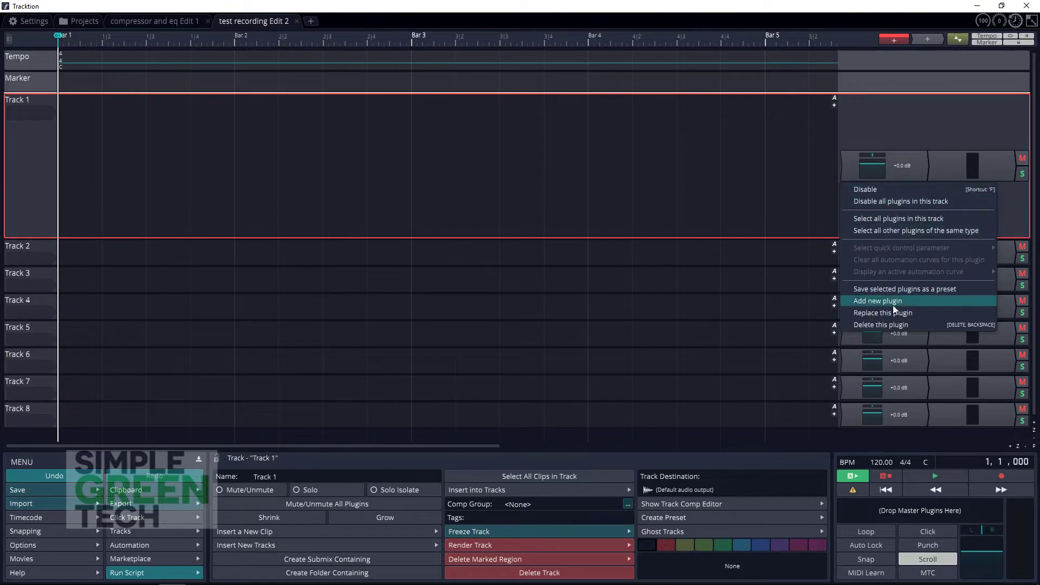
click(878, 301)
mouse_move(880, 300)
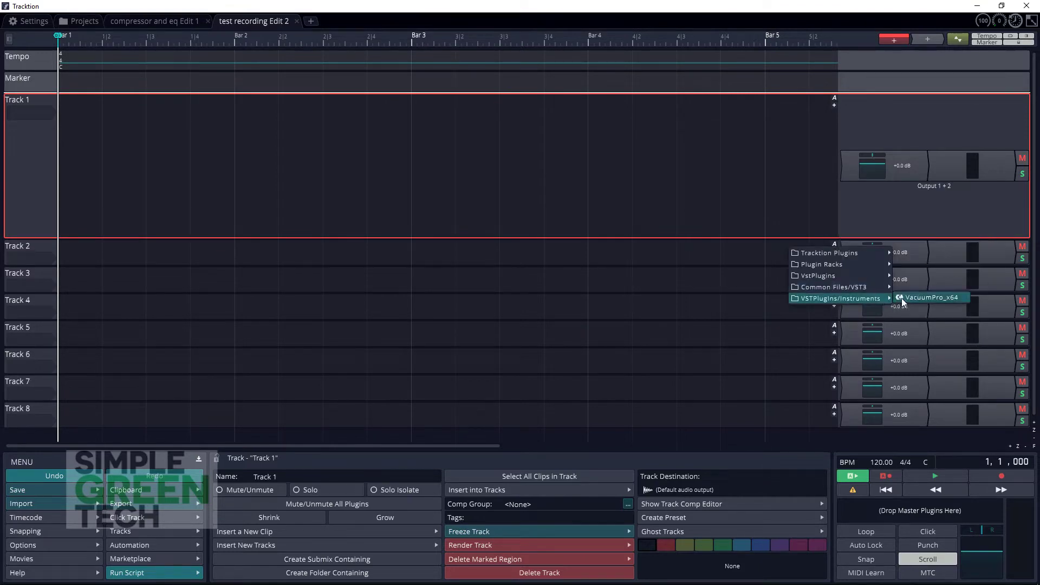
click(927, 297)
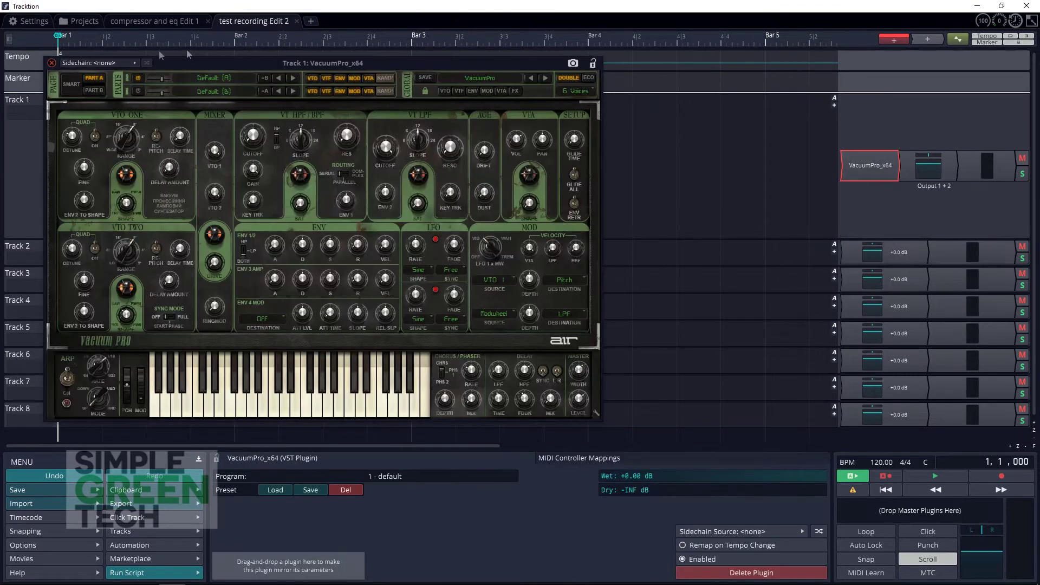
Step: Set Track 1's input to the qwerty virtual MIDI device
click(43, 114)
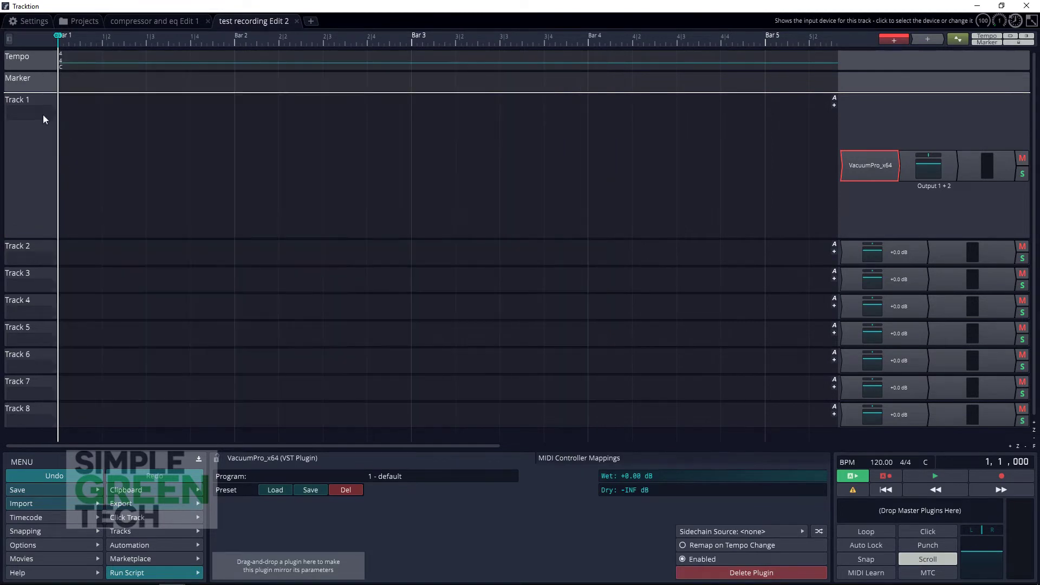
click(44, 114)
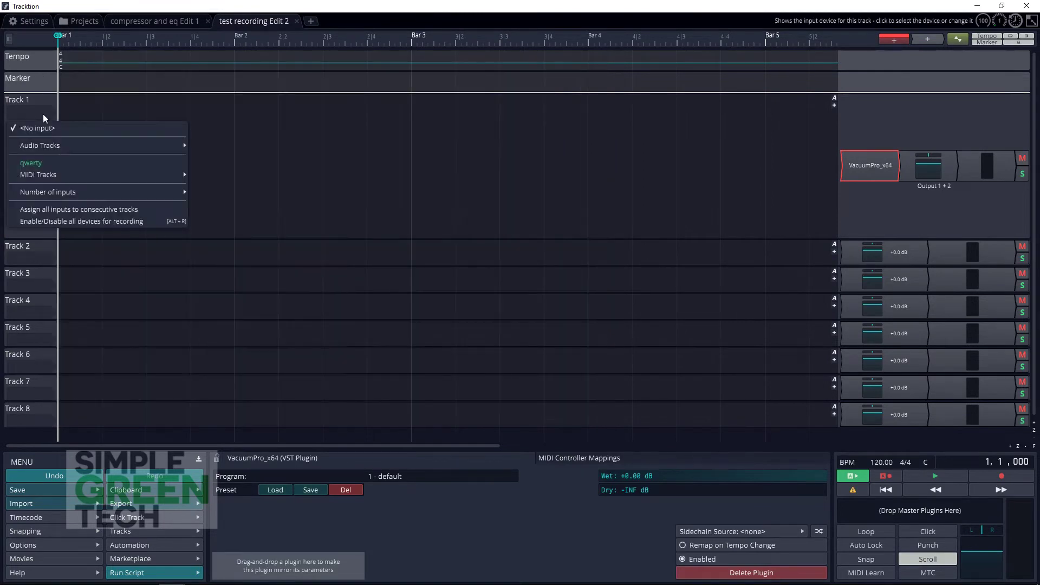
click(43, 164)
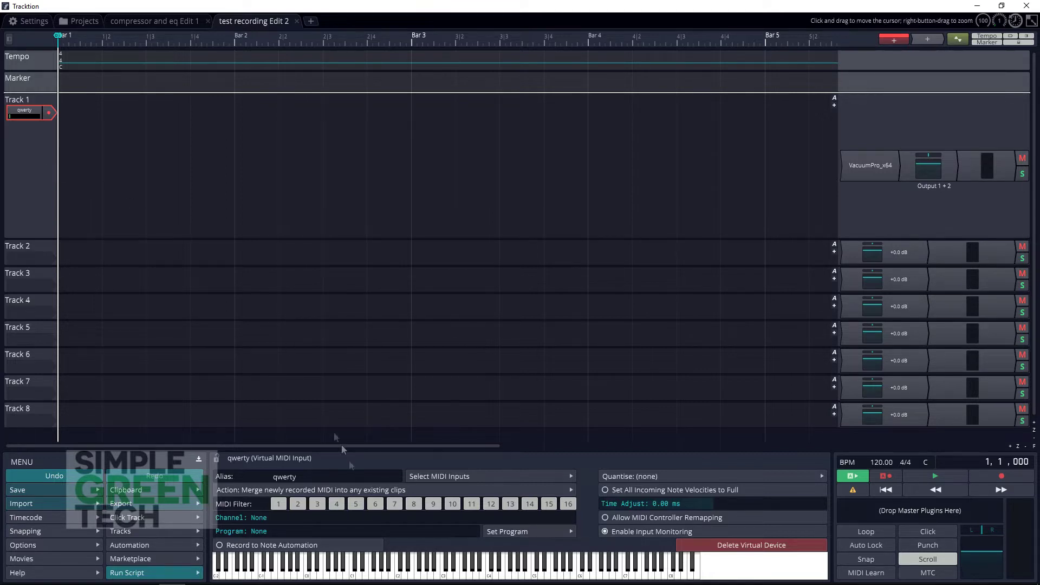
Step: Test-play notes a, g, d, a, g on the synth, then reopen the VacuumPro_x64 editor
click(381, 568)
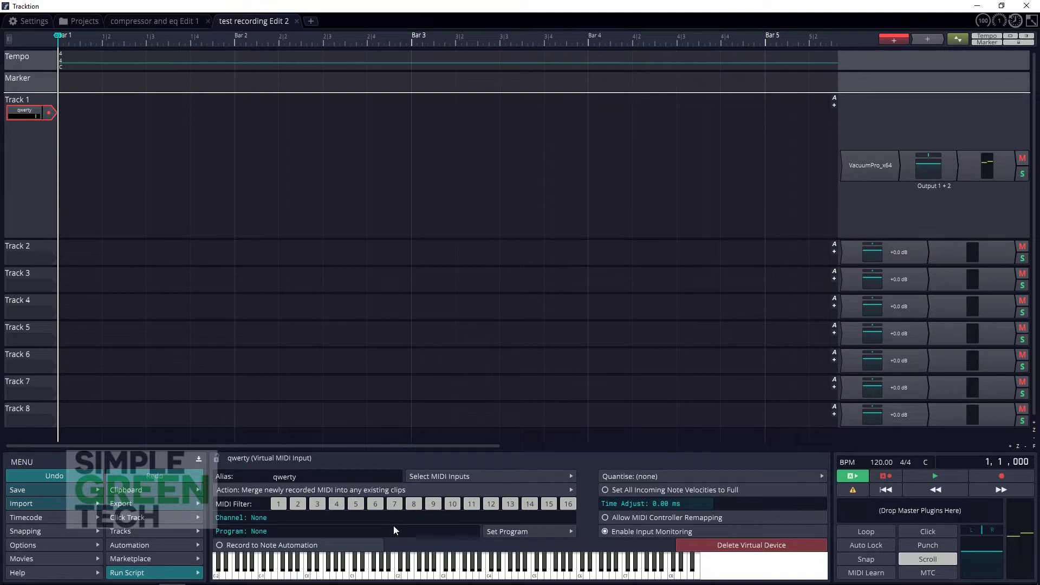
key(a)
key(g)
key(d)
key(a)
key(g)
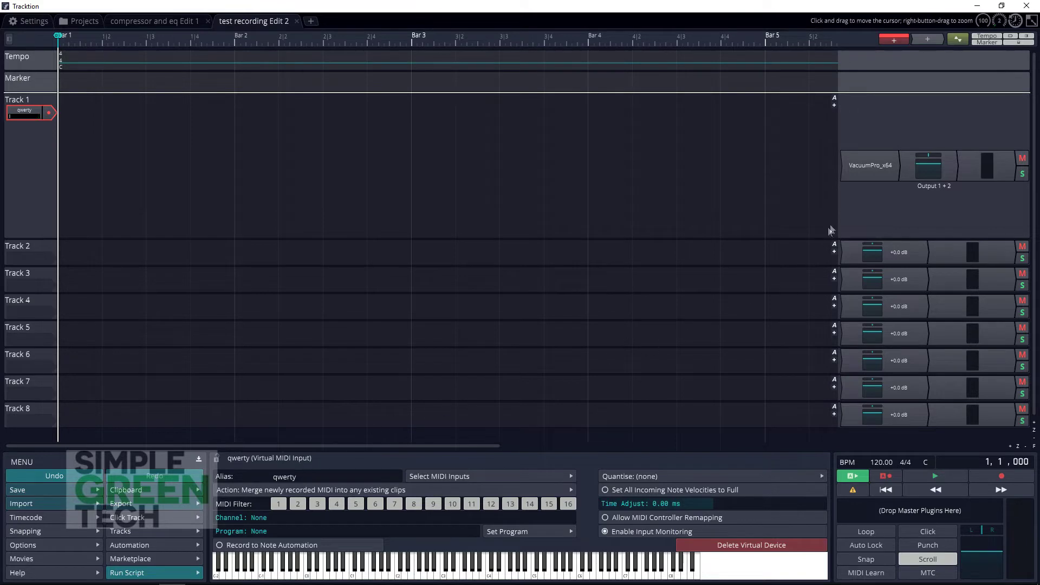
double_click(857, 167)
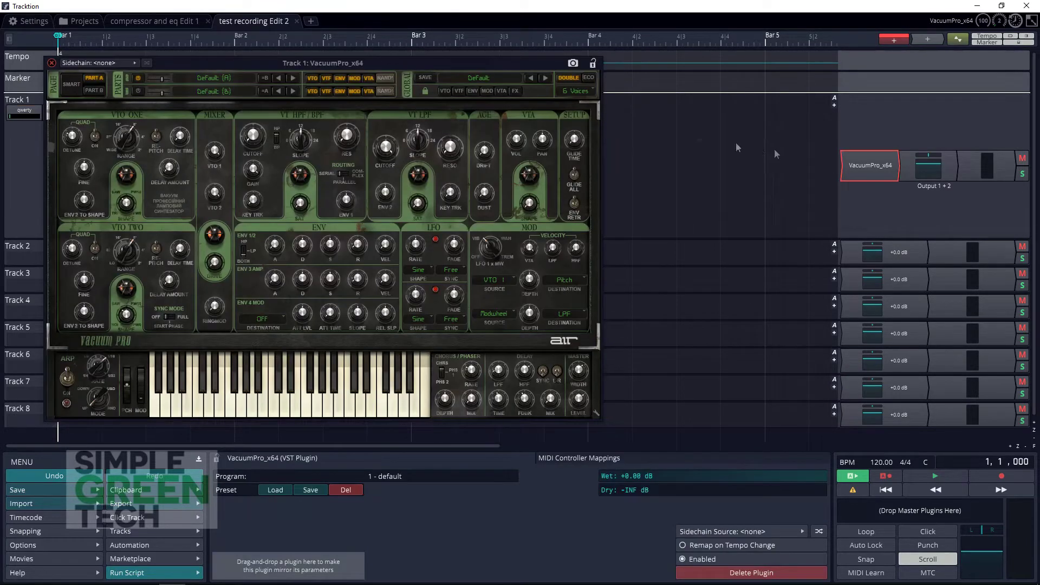
Step: Load the 03 Leads Bright > JP Before preset in VacuumPro and close its window
click(509, 83)
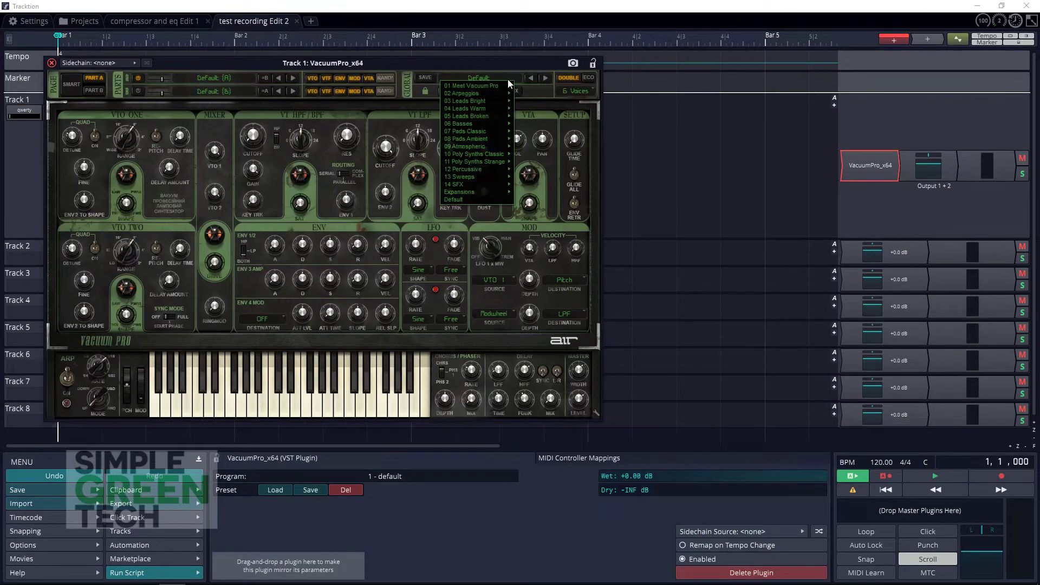
mouse_move(499, 101)
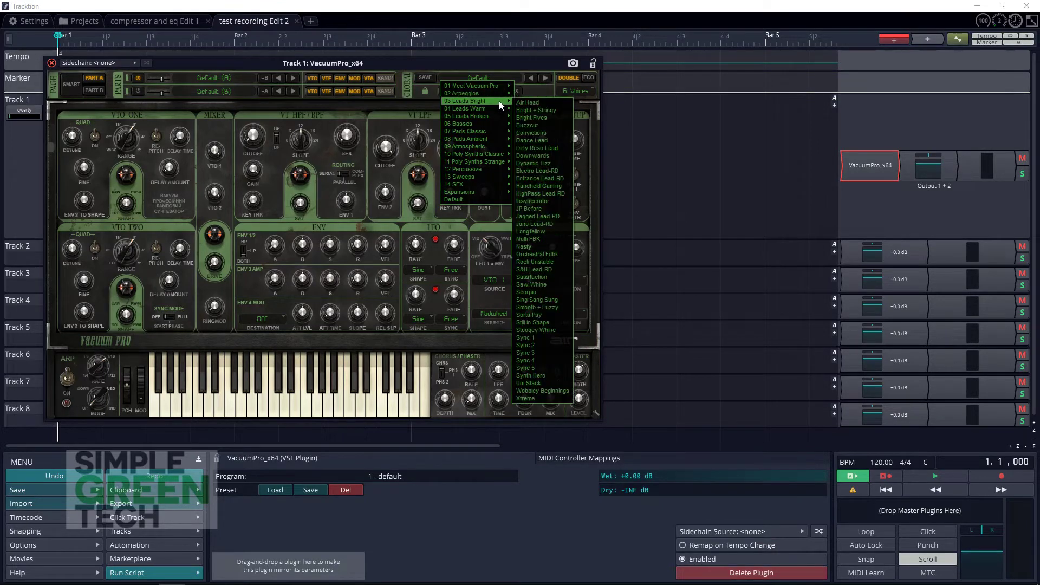
click(546, 208)
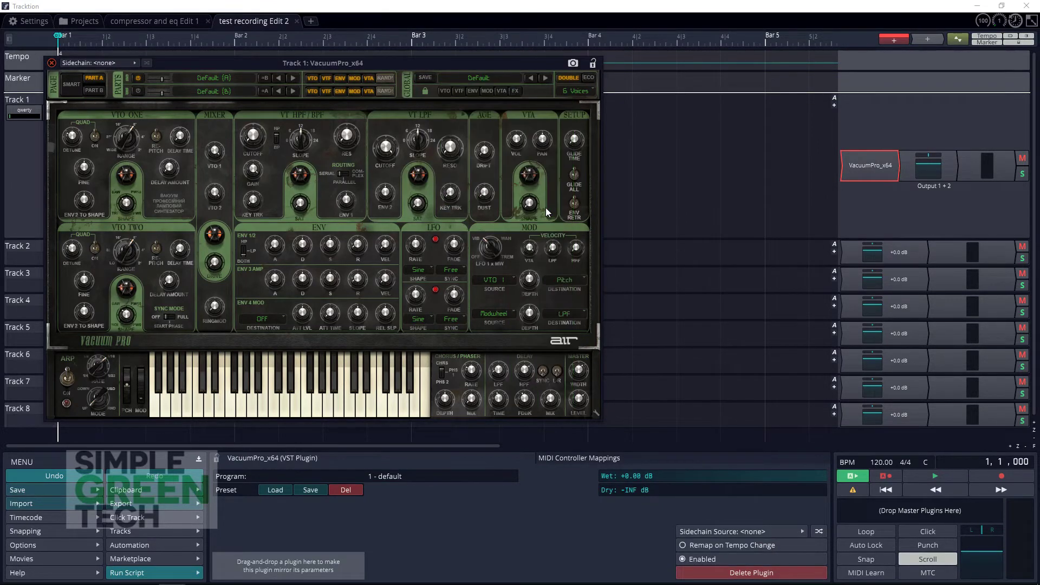
click(52, 63)
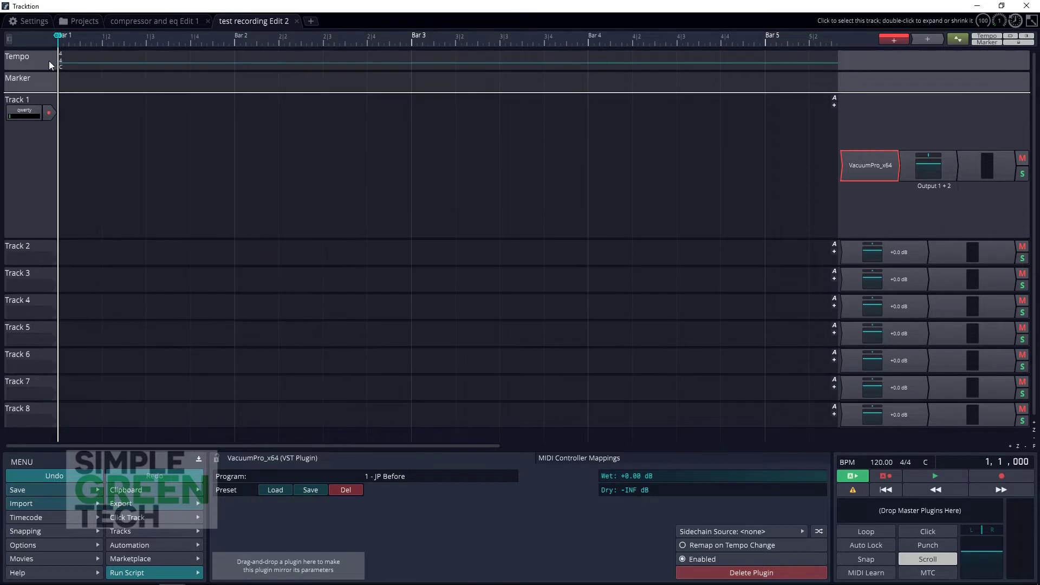
click(36, 114)
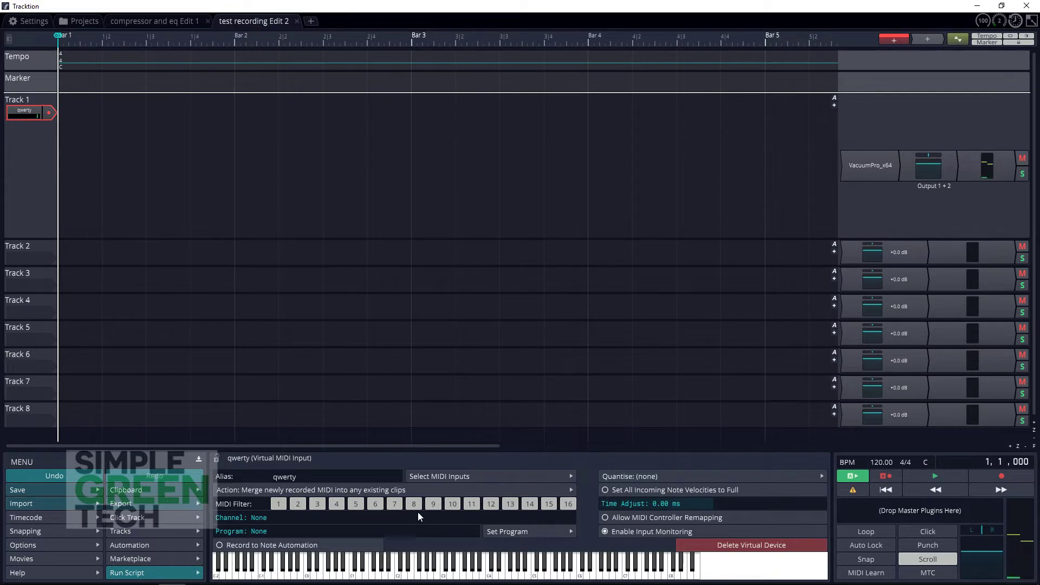
Step: Test notes a, f, f, s via qwerty, arm Track 1's input and start recording
key(a)
key(f)
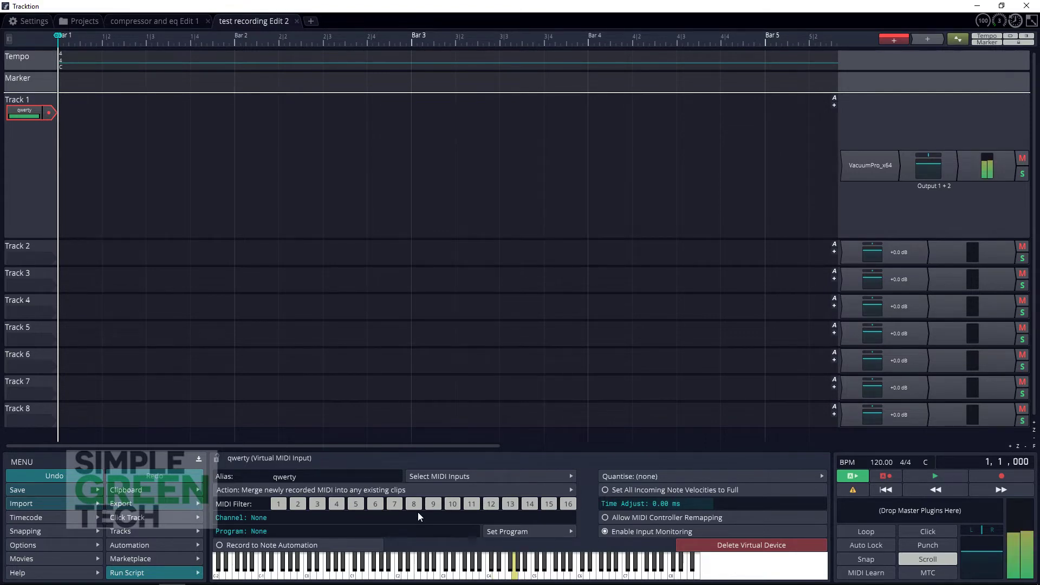
key(f)
key(s)
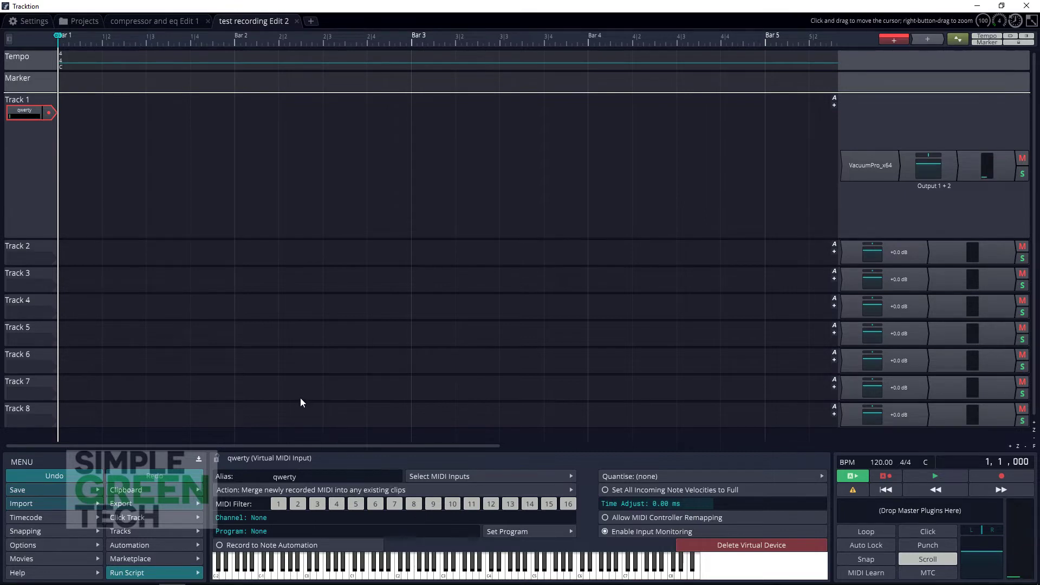
click(48, 114)
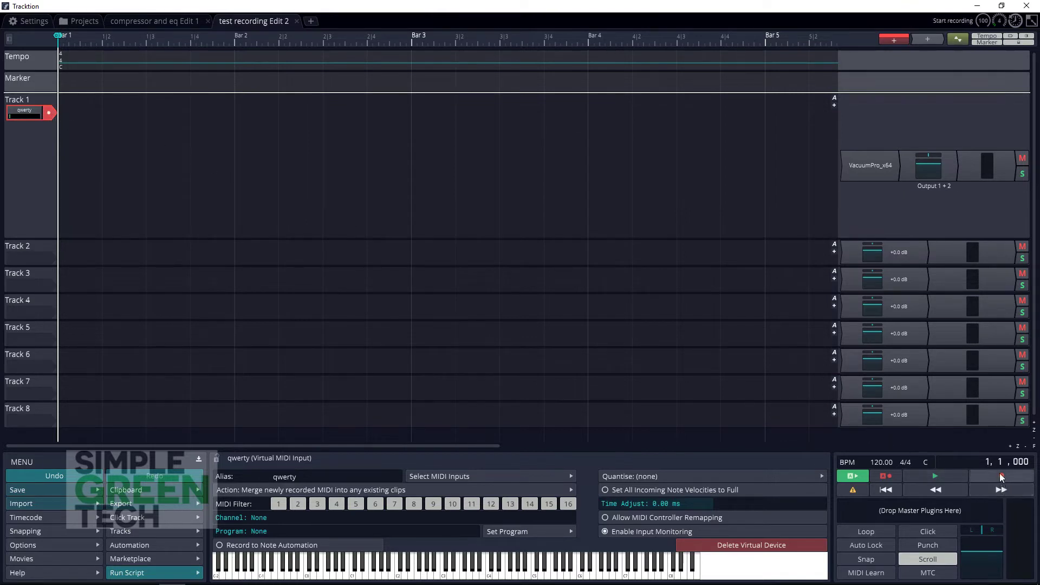
click(1002, 477)
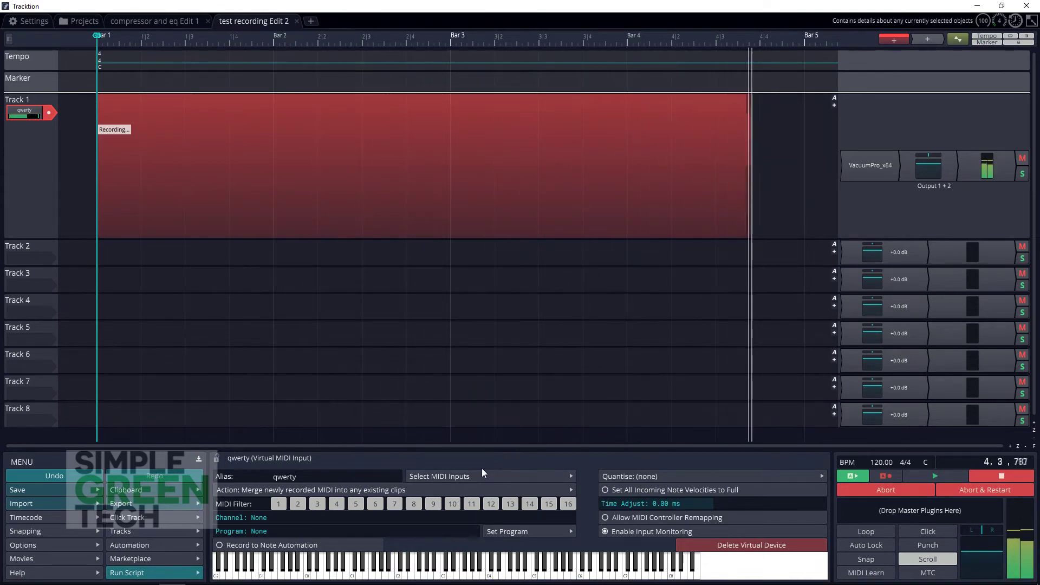
Step: Stop recording with the spacebar, keeping the 'Track 1 Recording 1' clip
key(space)
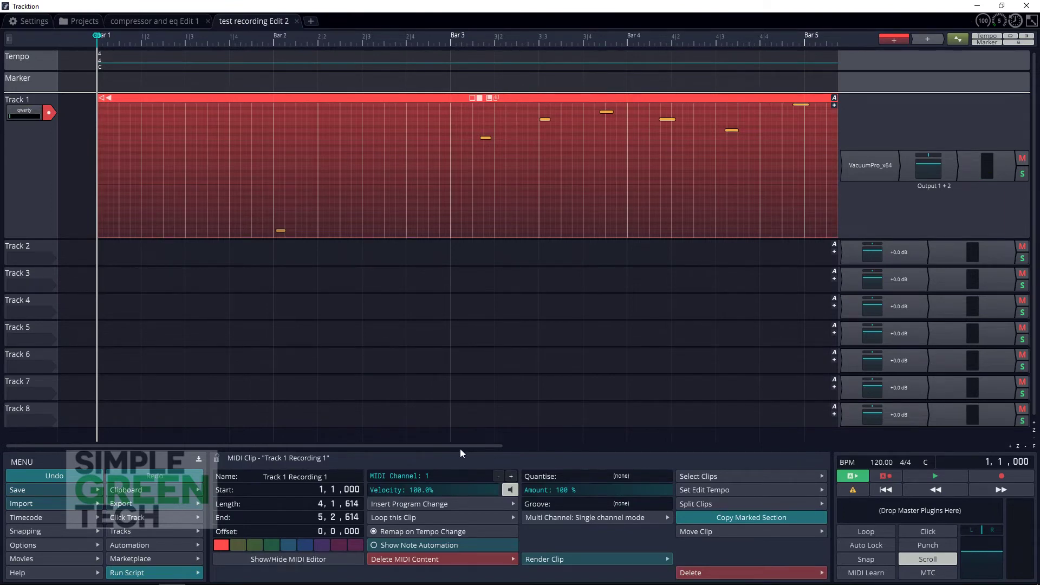
Step: Quantise the clip to 1/4 beat and add a C5 note at 3,2,000
click(635, 476)
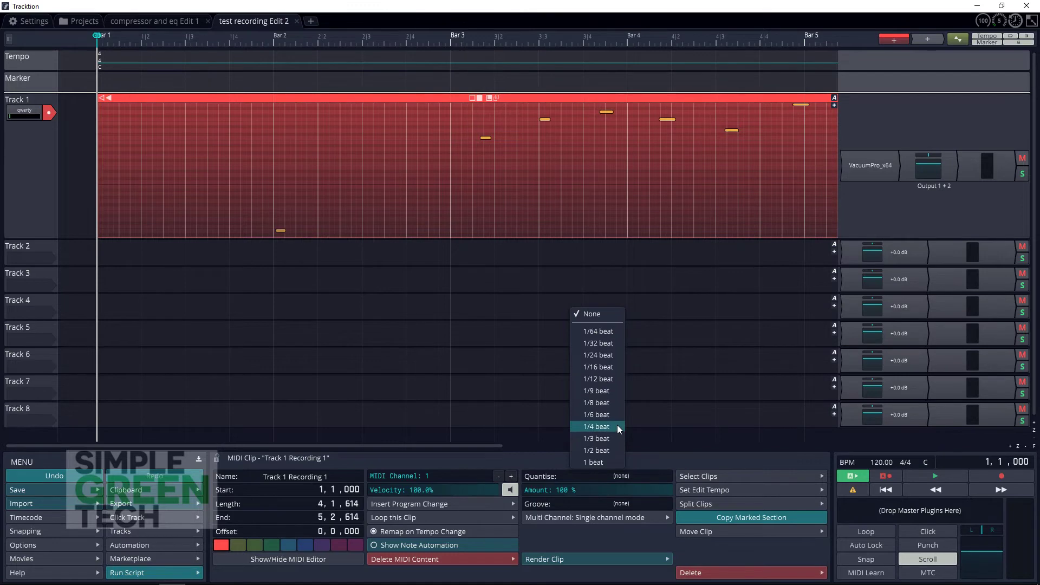
click(596, 426)
mouse_move(494, 158)
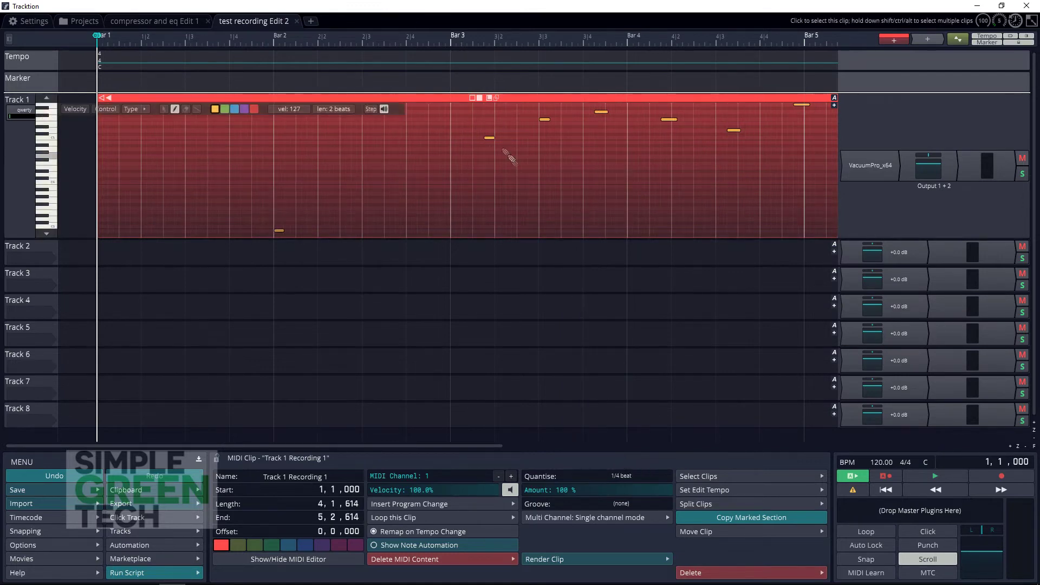
click(488, 134)
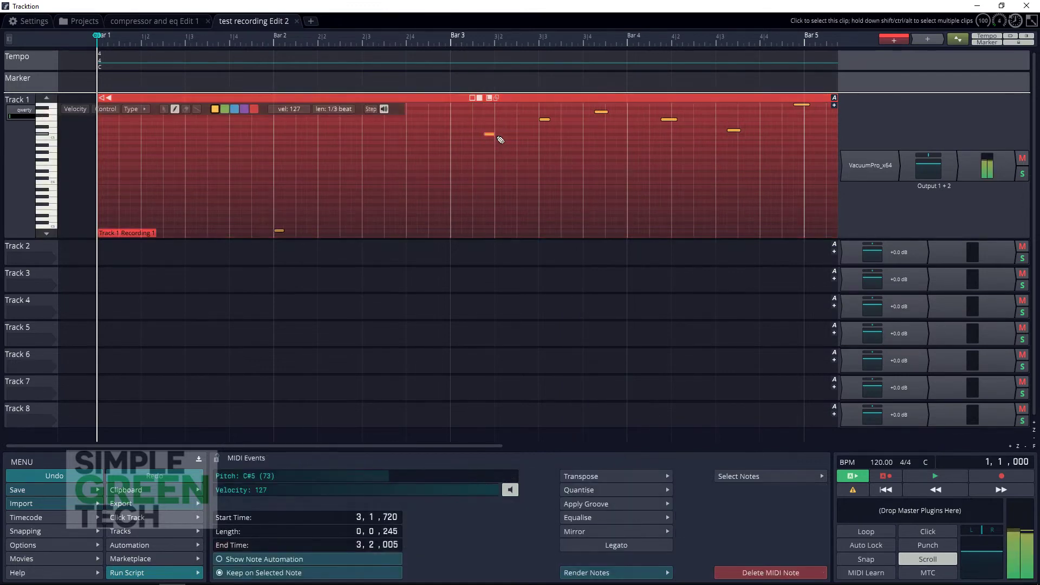
mouse_move(489, 133)
mouse_down()
mouse_move(490, 144)
mouse_move(499, 139)
mouse_up()
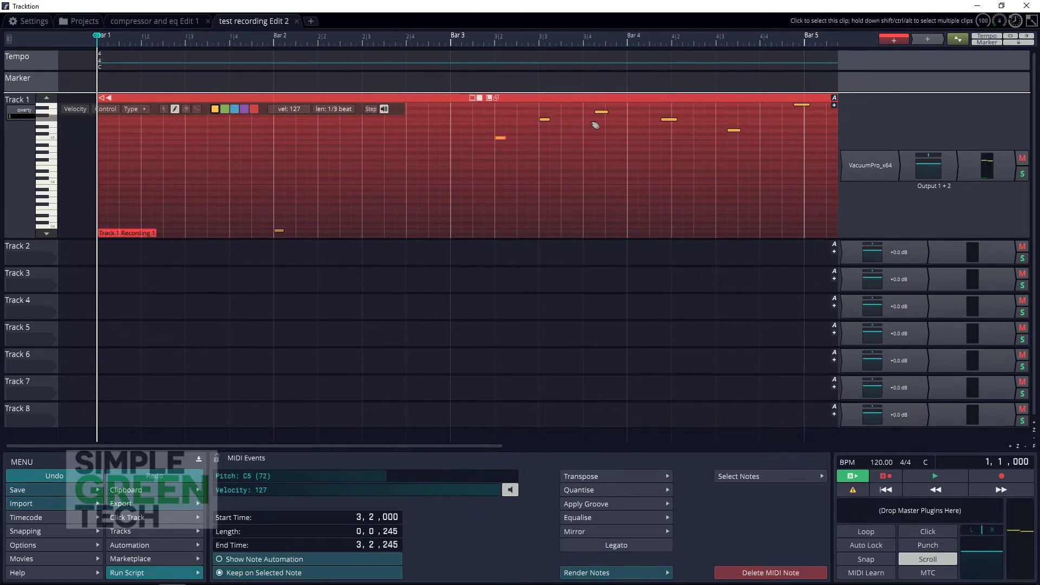
Step: Shift G5 later, F5 onto 4,2,000, and A5 to the start of bar 5
drag(600, 112, 608, 112)
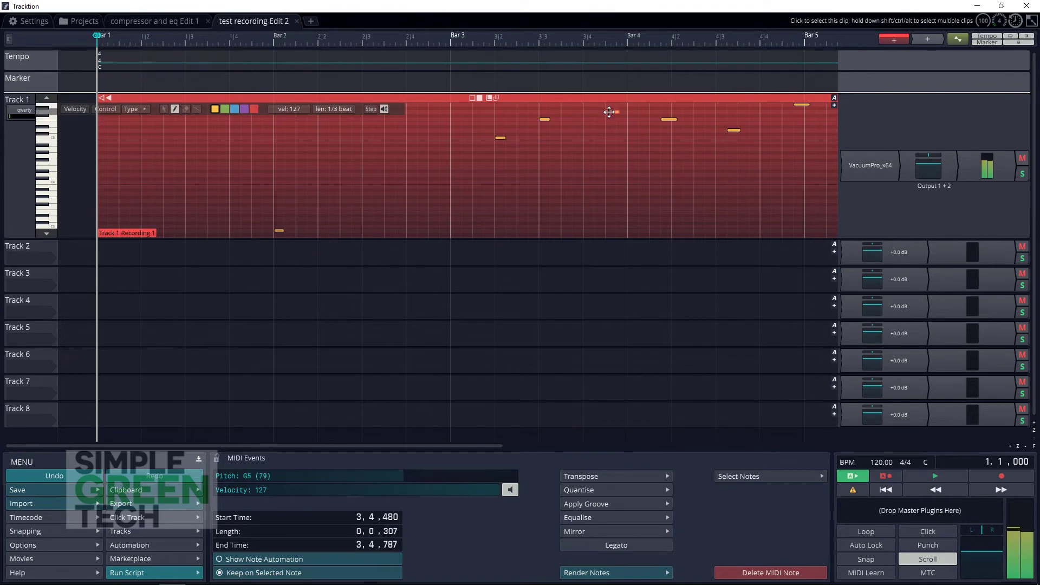
drag(666, 120, 673, 120)
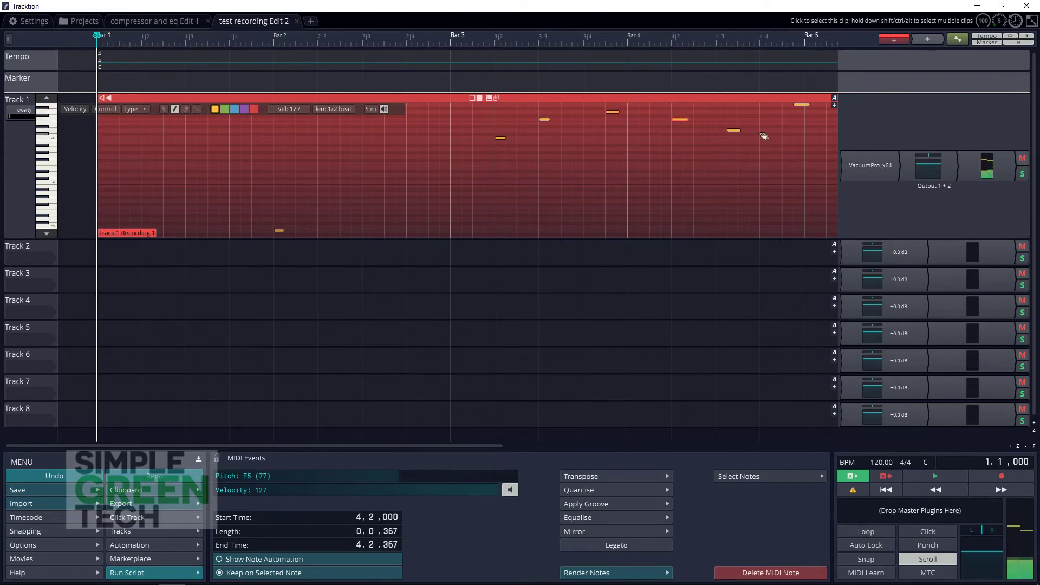
click(740, 130)
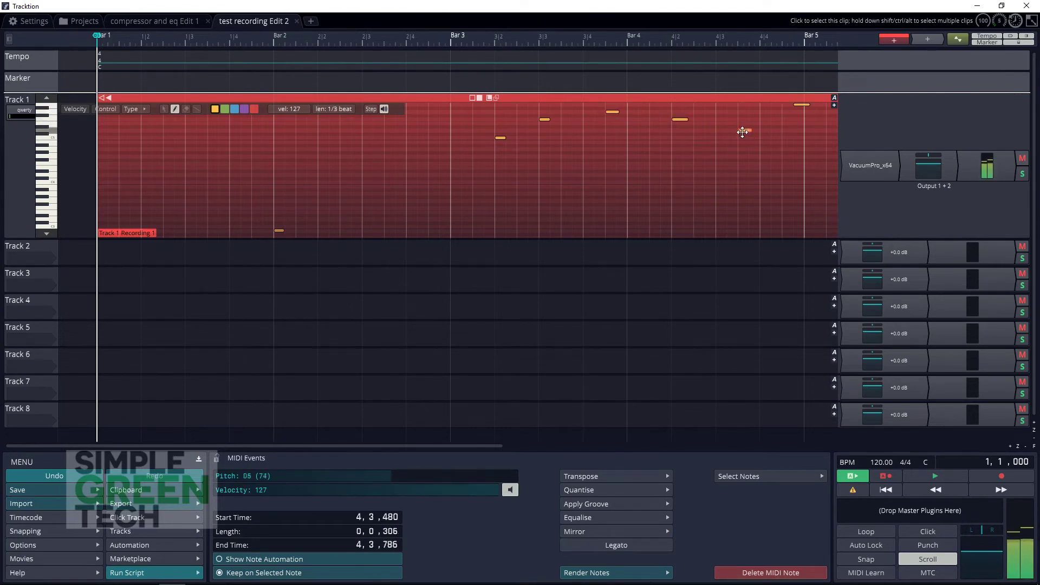
drag(799, 104, 804, 105)
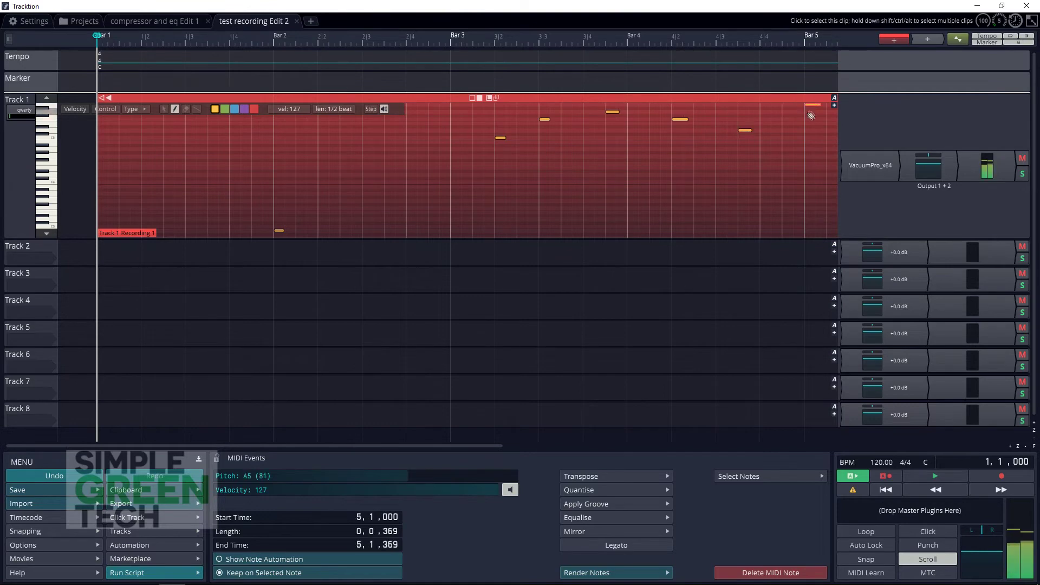